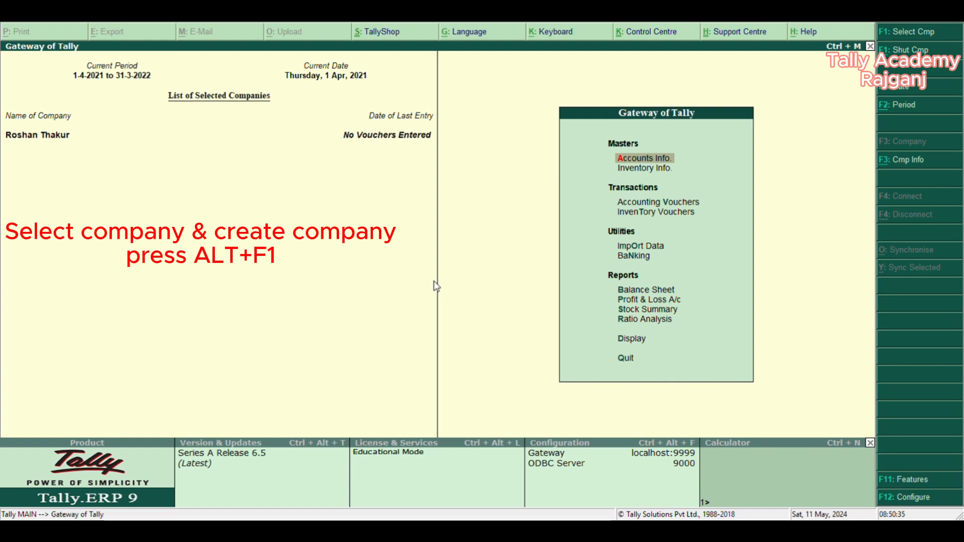
- Open the company information options and start creating a new company
key(alt+F1)
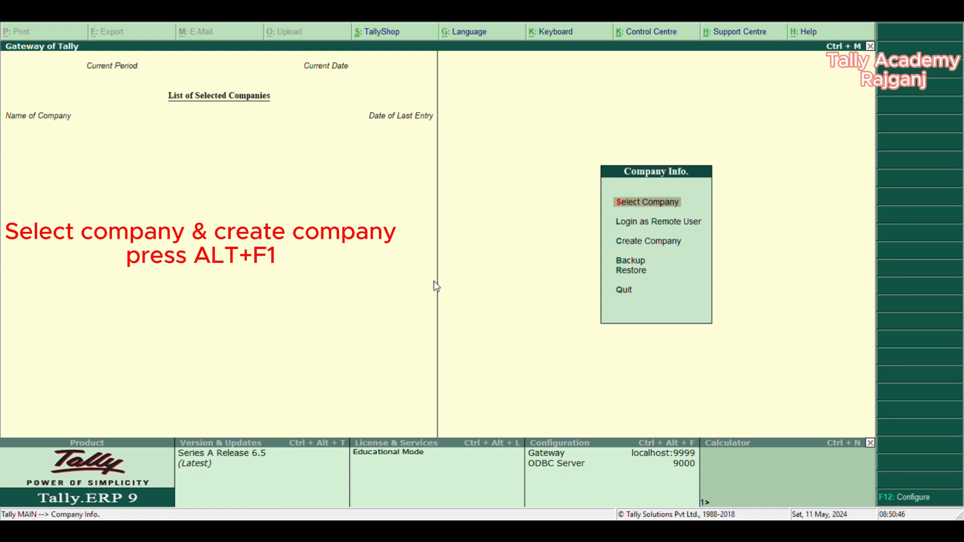
key(Down)
key(Up)
key(Down)
key(Up)
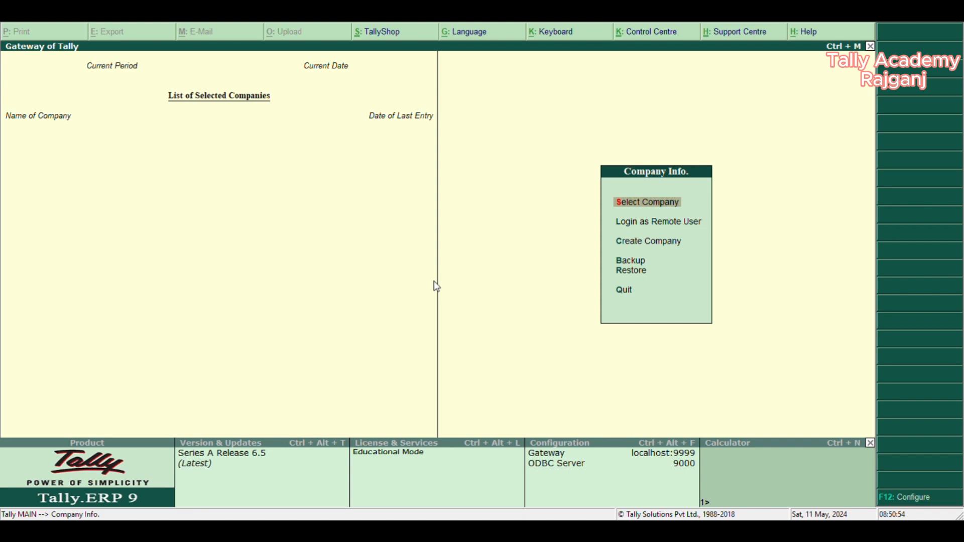
key(Down)
key(Down)
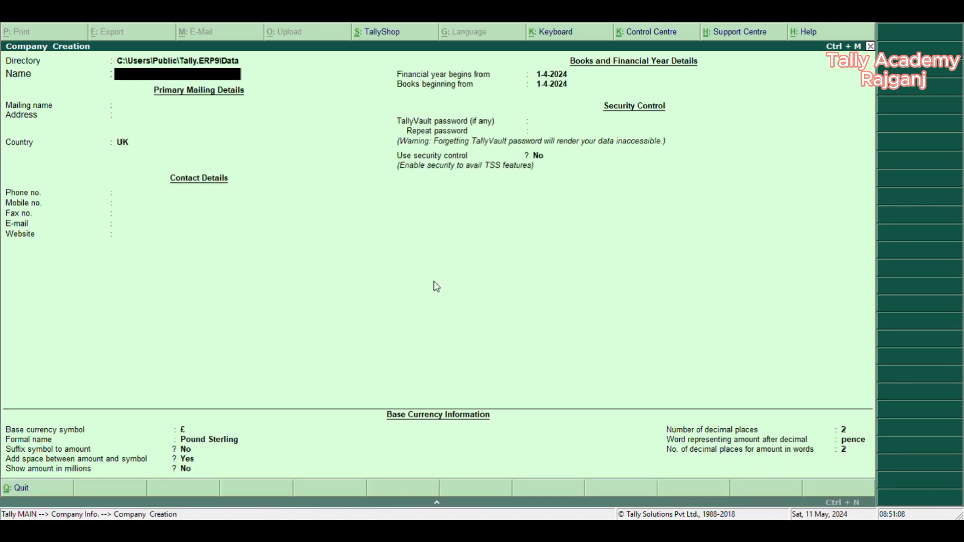
- Name the new company Niraj Ptv.Ltd, keeping the default data directory and the same mailing name
key(BackSpace)
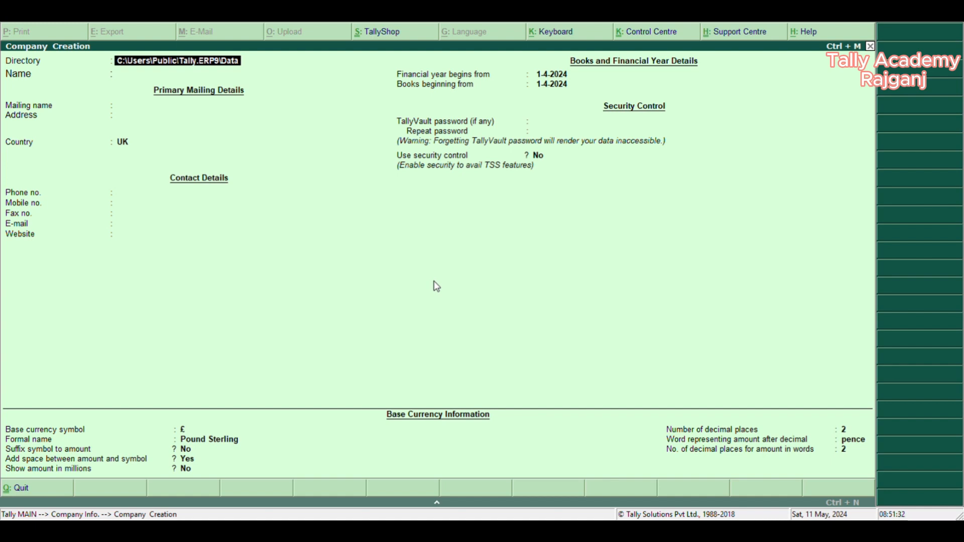
key(Return)
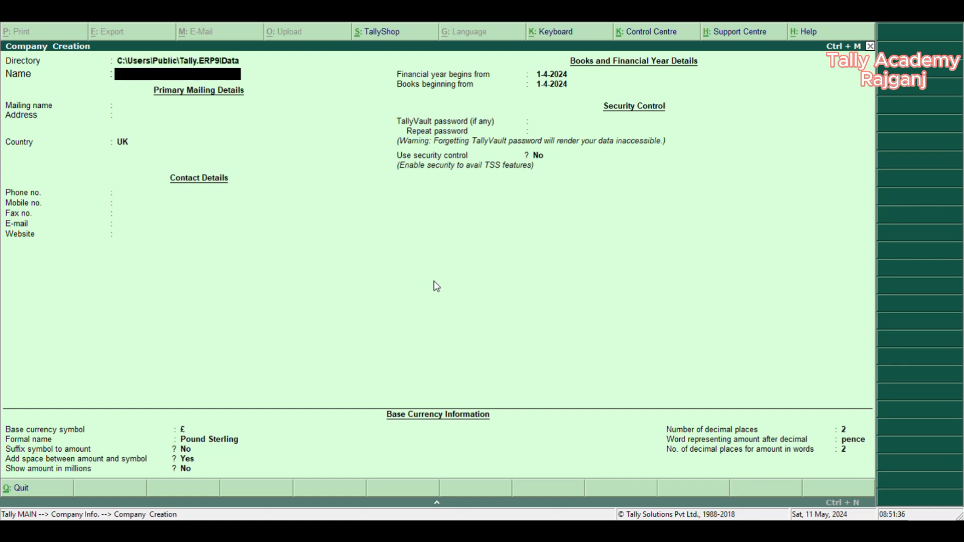
text(Niraj Ptv.Ltd)
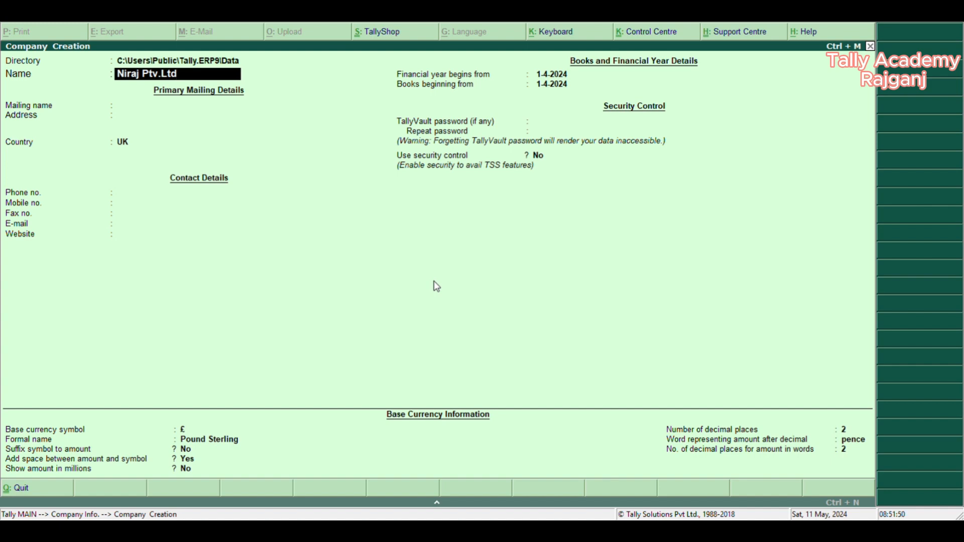
key(Return)
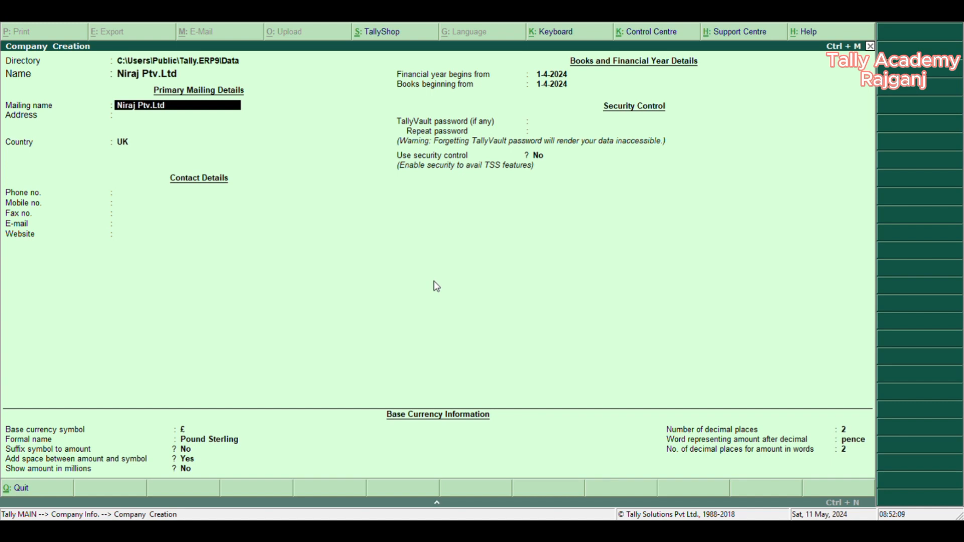
key(Return)
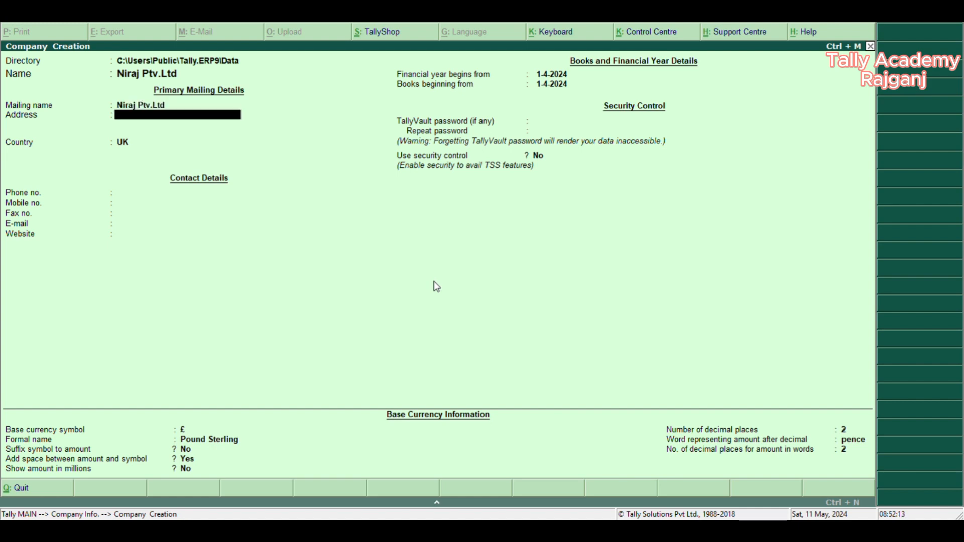
- Enter the company's street address on a single line of the primary mailing details
key(BackSpace)
key(BackSpace)
key(BackSpace)
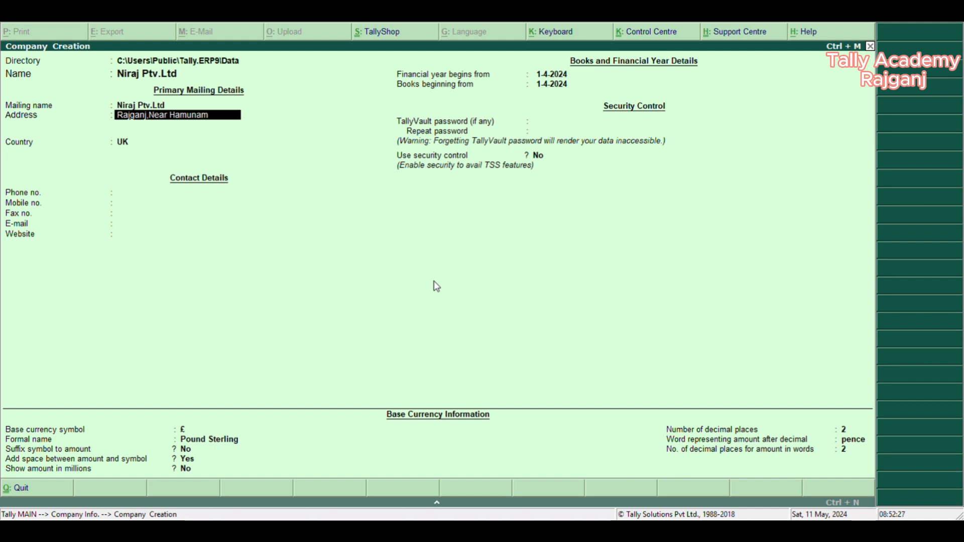
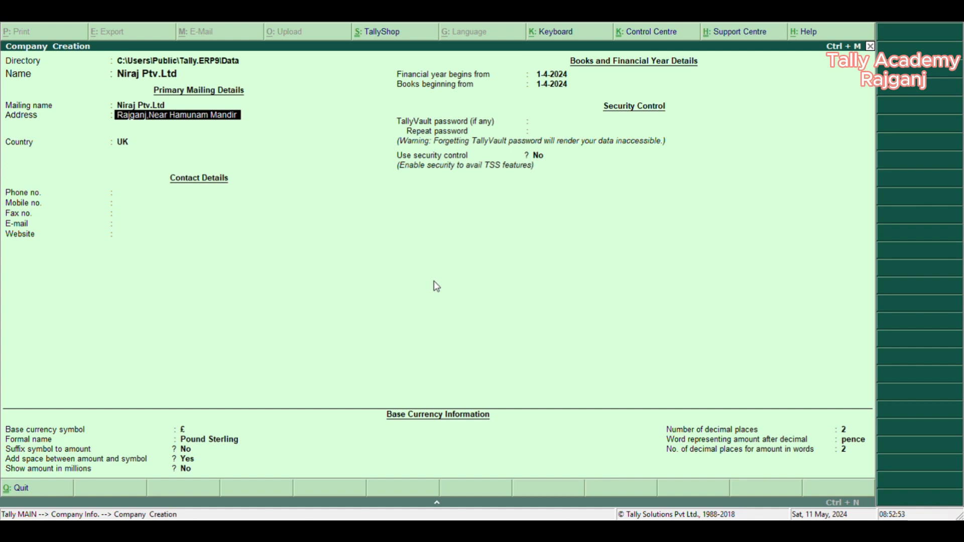
key(Return)
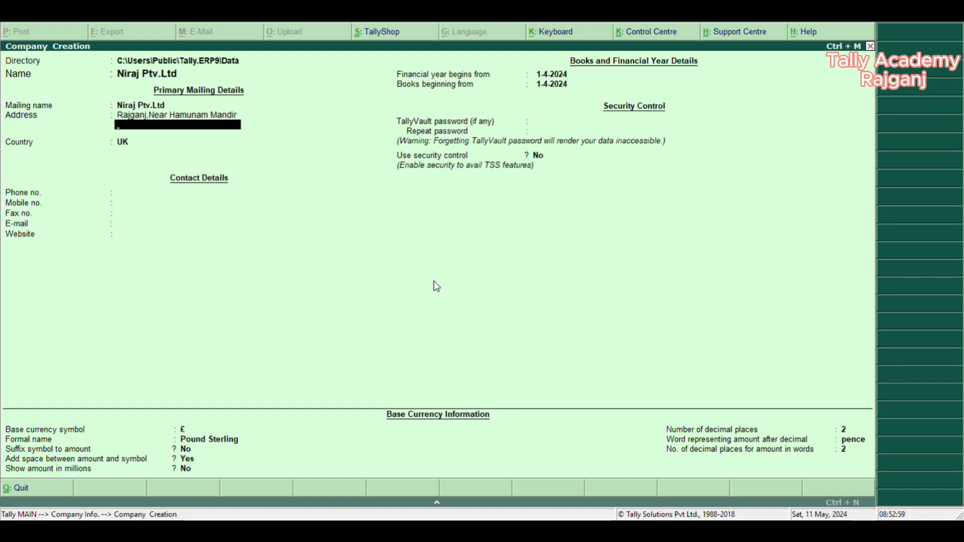
key(Return)
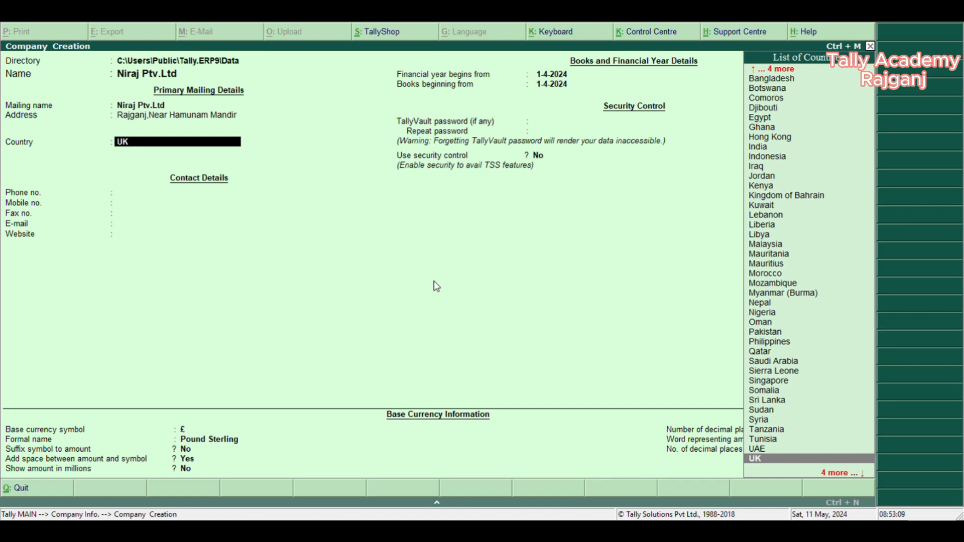
- Try India and Singapore as the company's country
text(in)
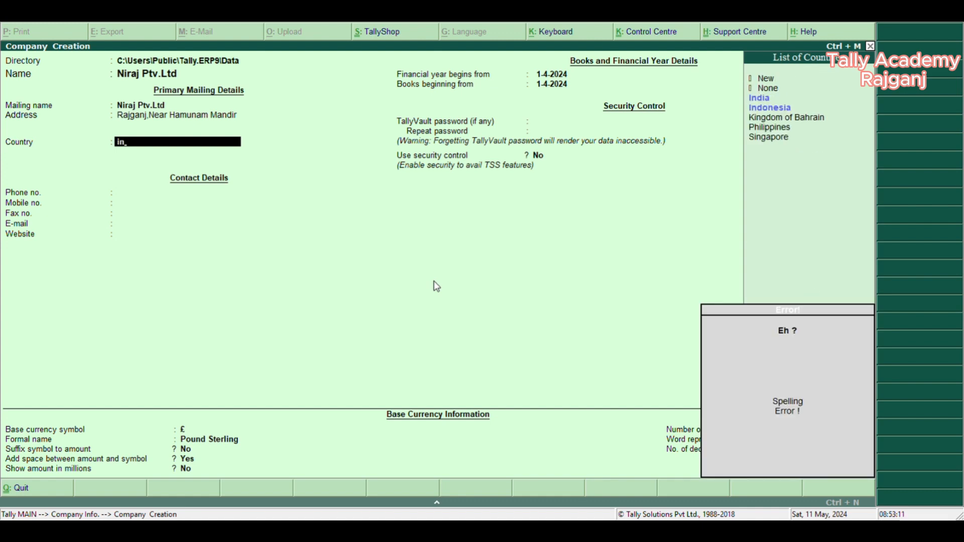
key(Return)
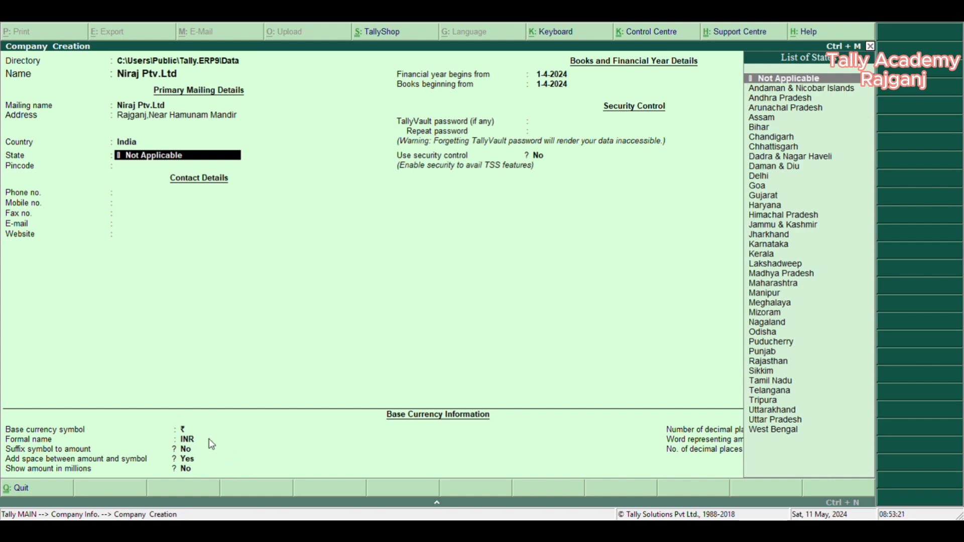
key(BackSpace)
text(sin)
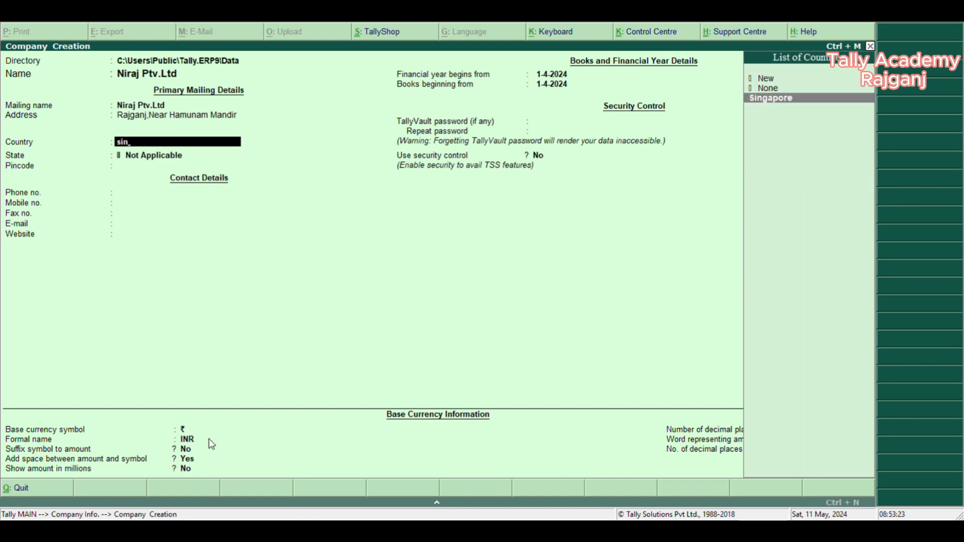
key(Return)
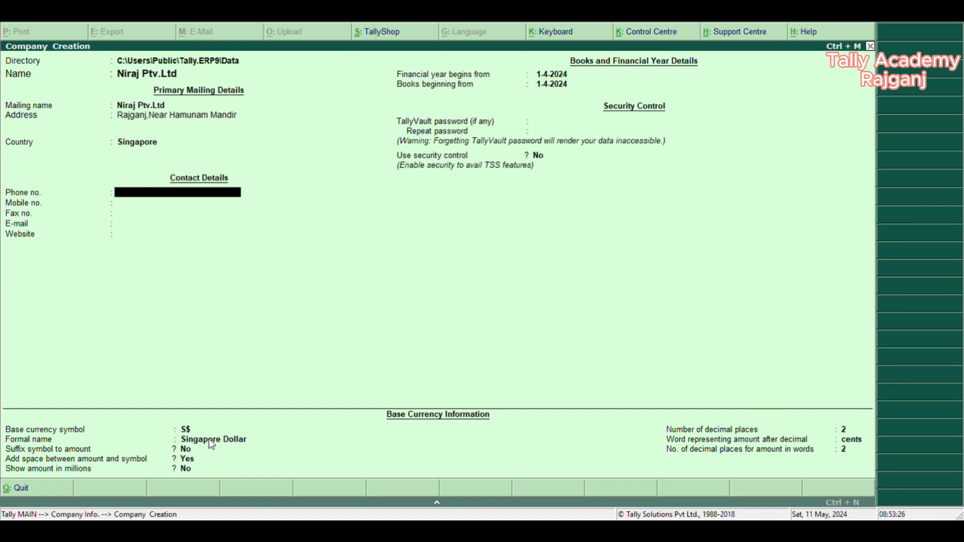
- Try Sri Lanka and the Philippines as the company's country
key(BackSpace)
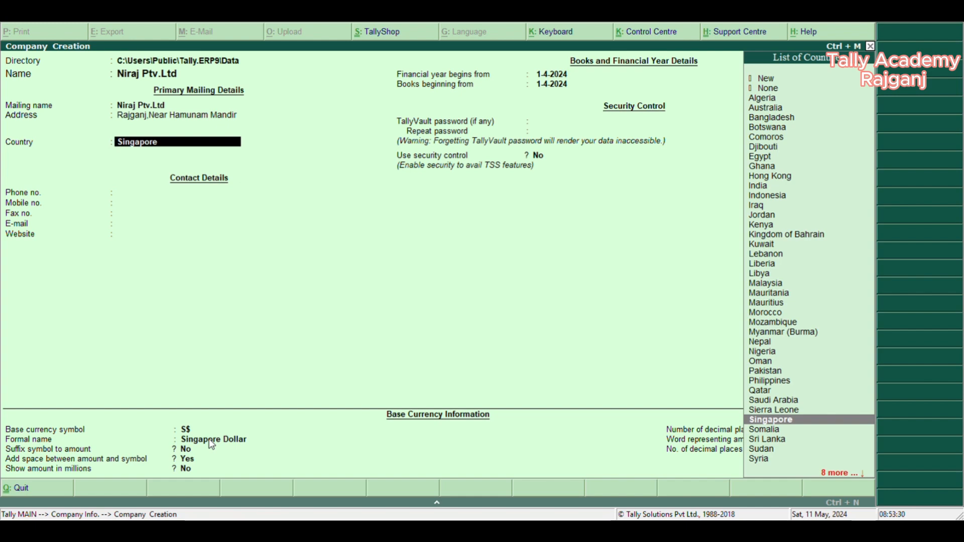
key(Down)
key(Down)
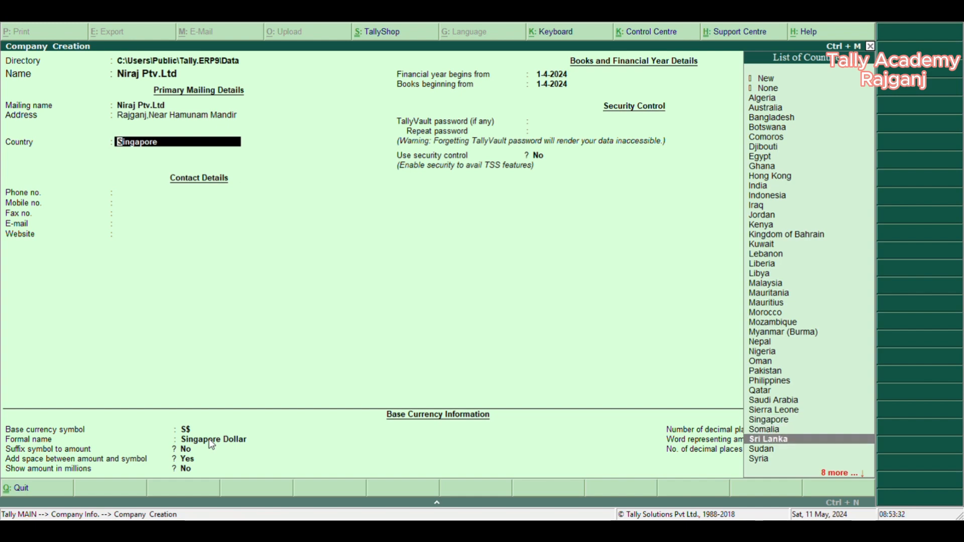
key(Return)
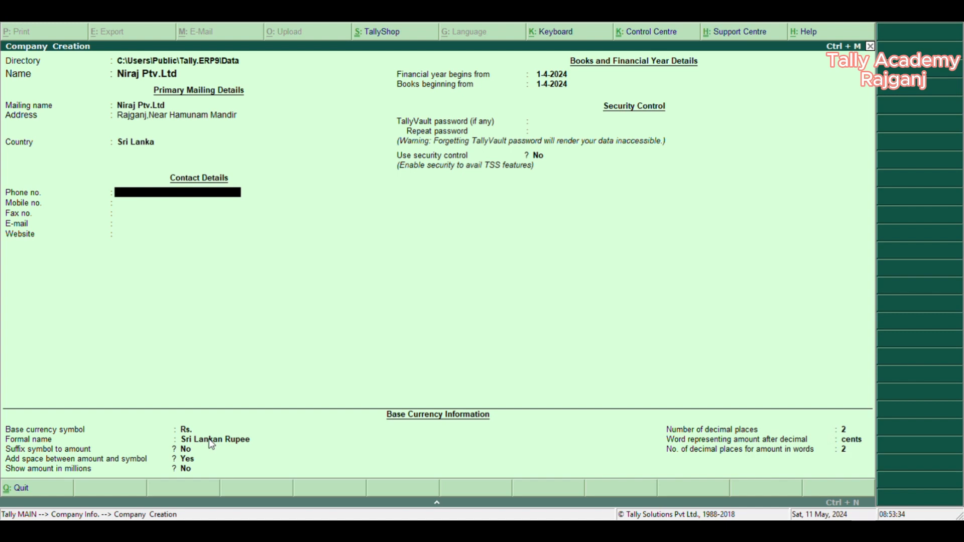
key(BackSpace)
key(Up)
key(Up)
key(Up)
key(Up)
key(Up)
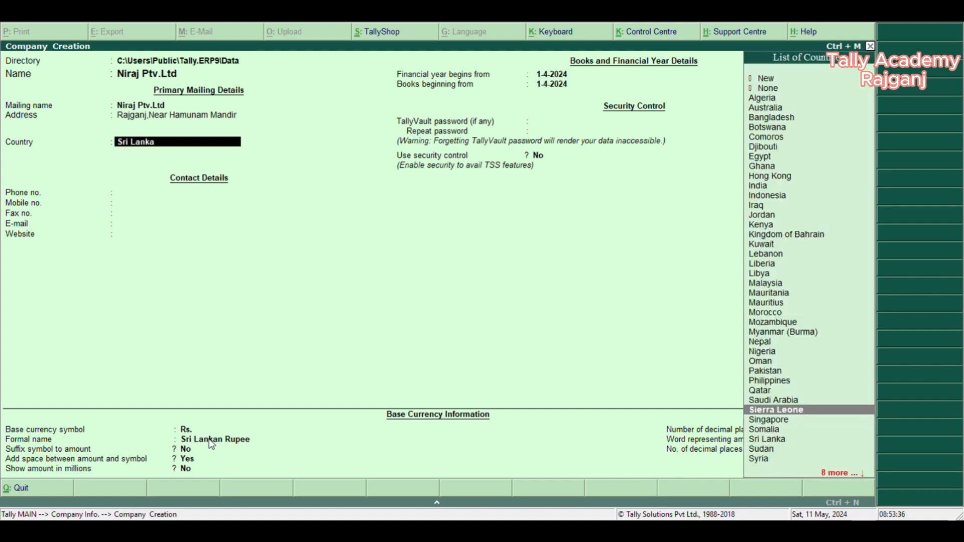
key(Return)
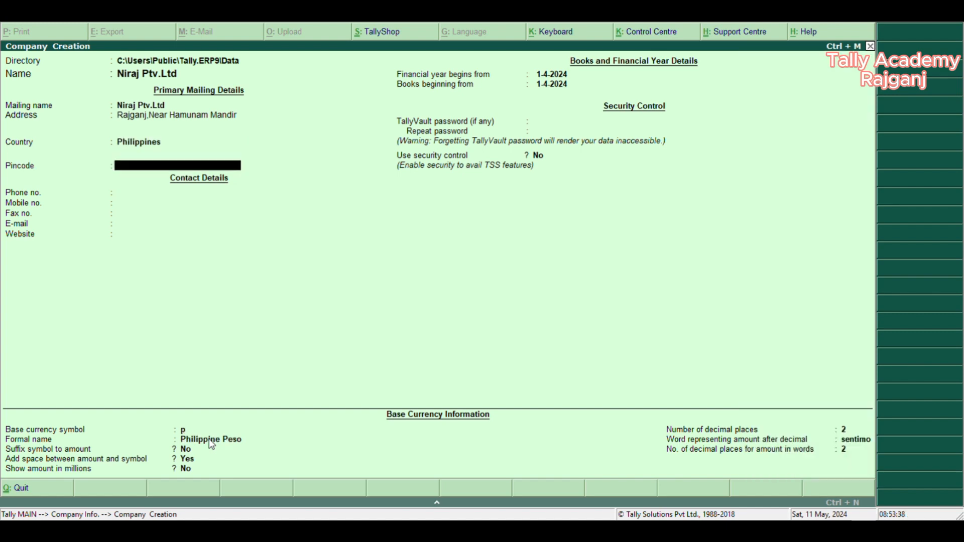
- Set the company's country to India and state to Jharkhand, including its postal pincode
key(BackSpace)
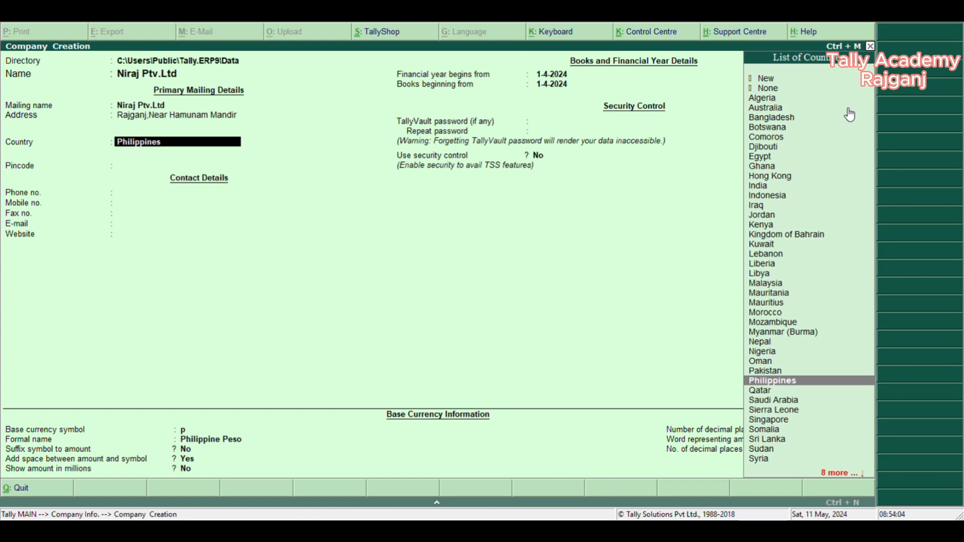
text(ind)
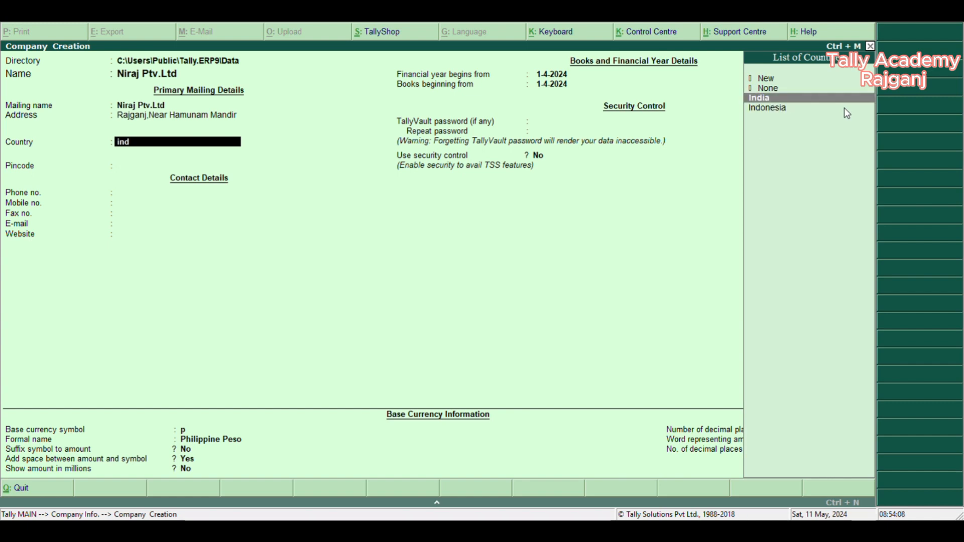
key(Return)
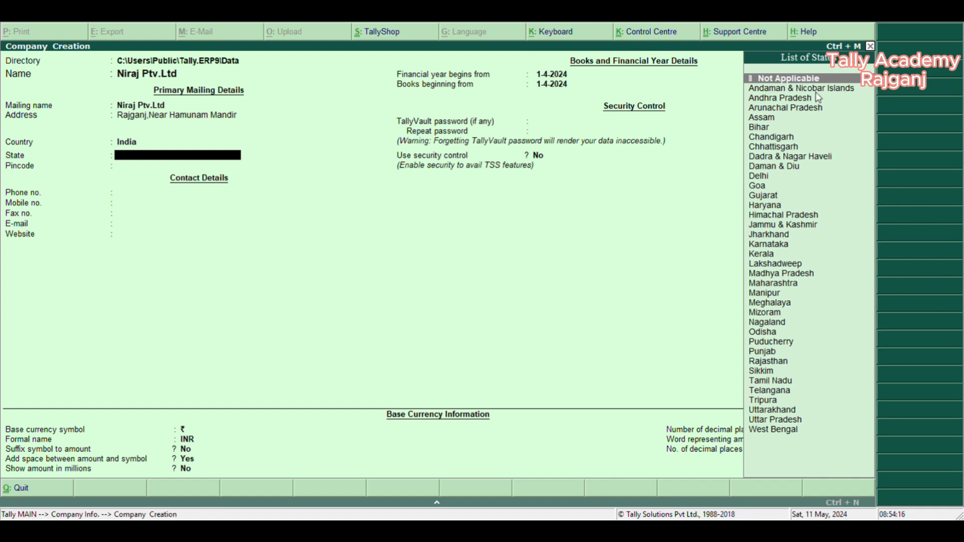
text(Jh)
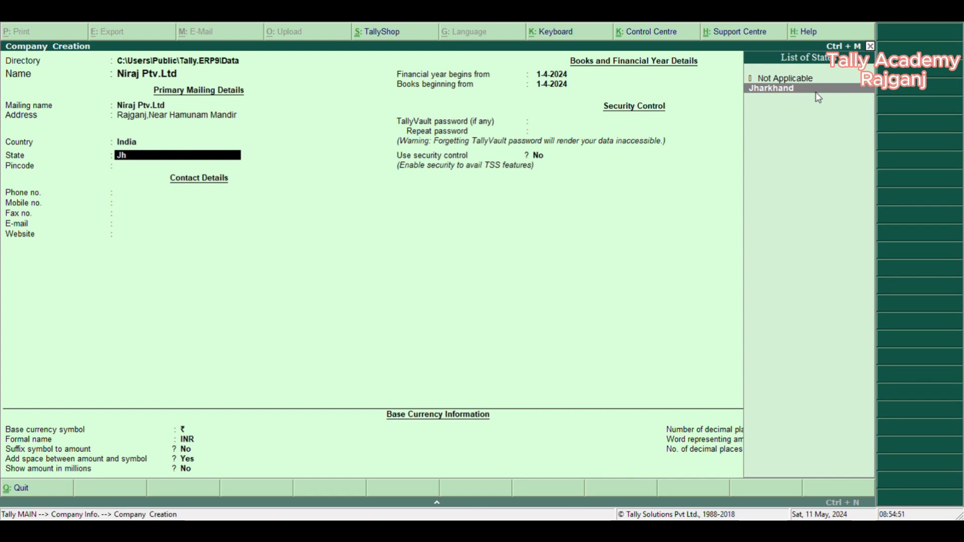
key(Return)
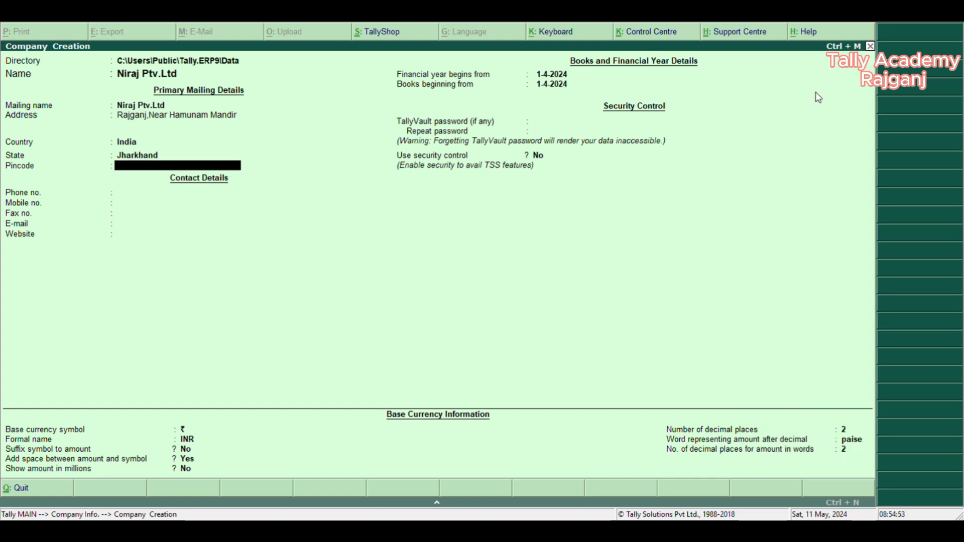
text(828113)
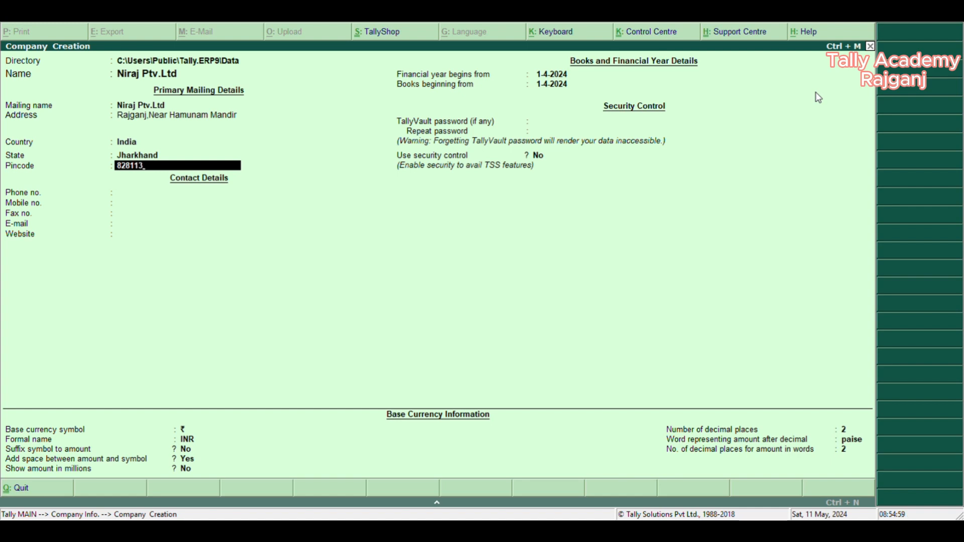
key(Return)
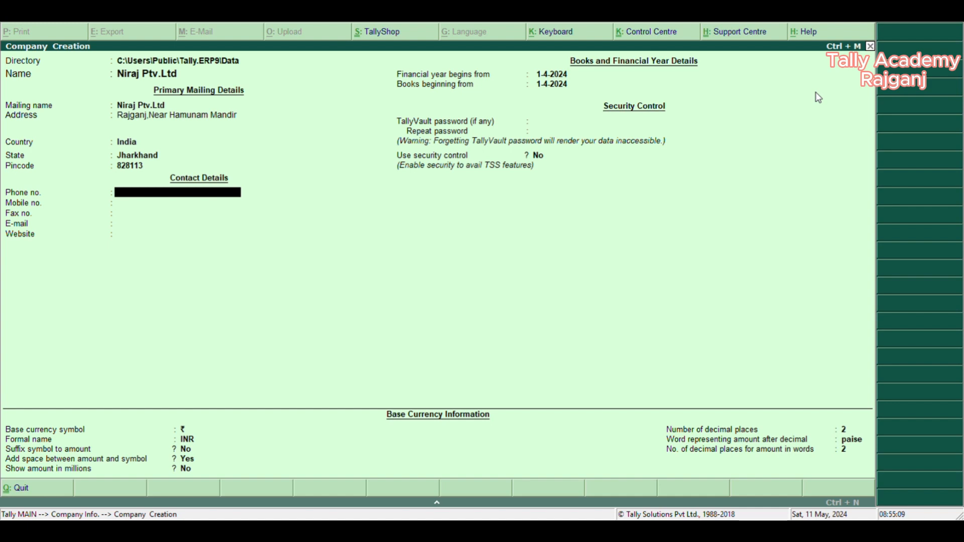
- Fill in the company's mobile number and e-mail address, leaving the phone and fax numbers blank
key(Return)
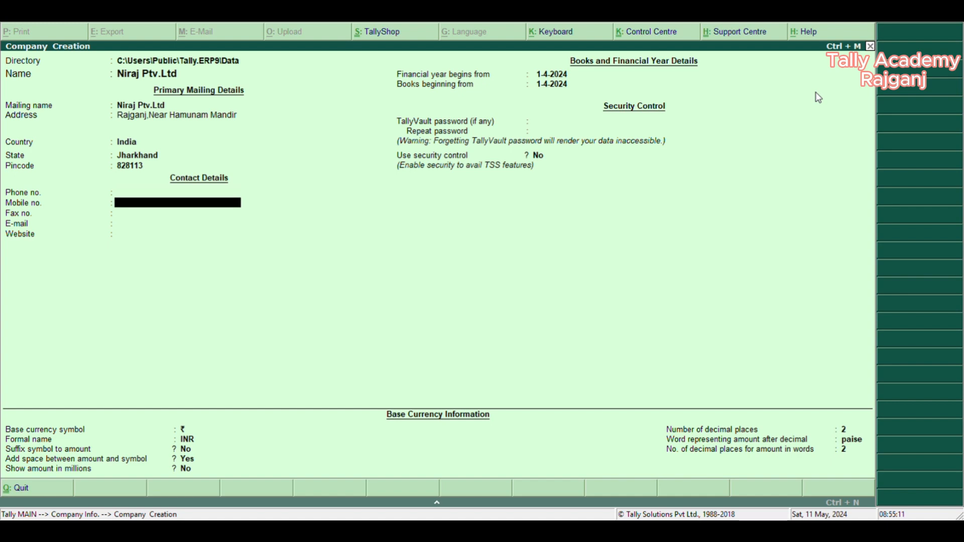
text(9876543210)
key(Return)
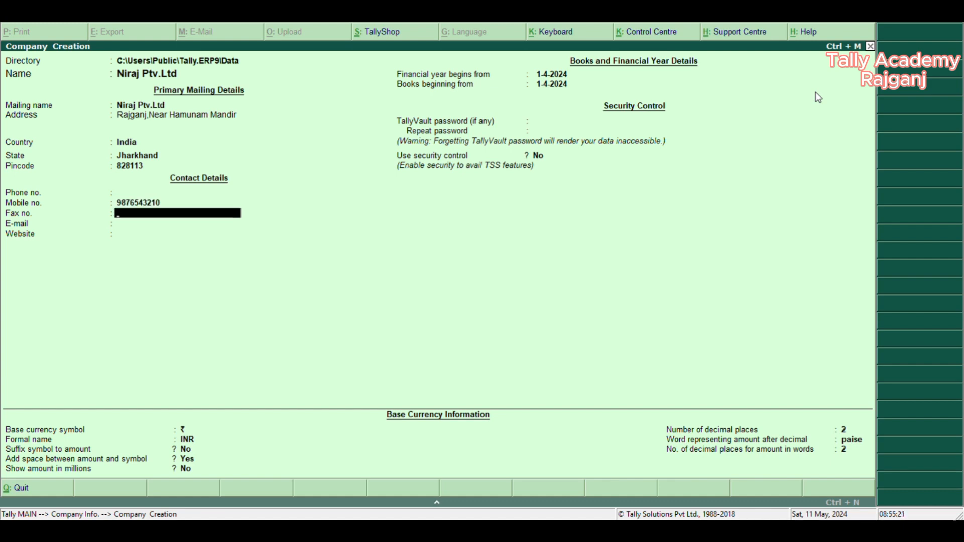
key(Return)
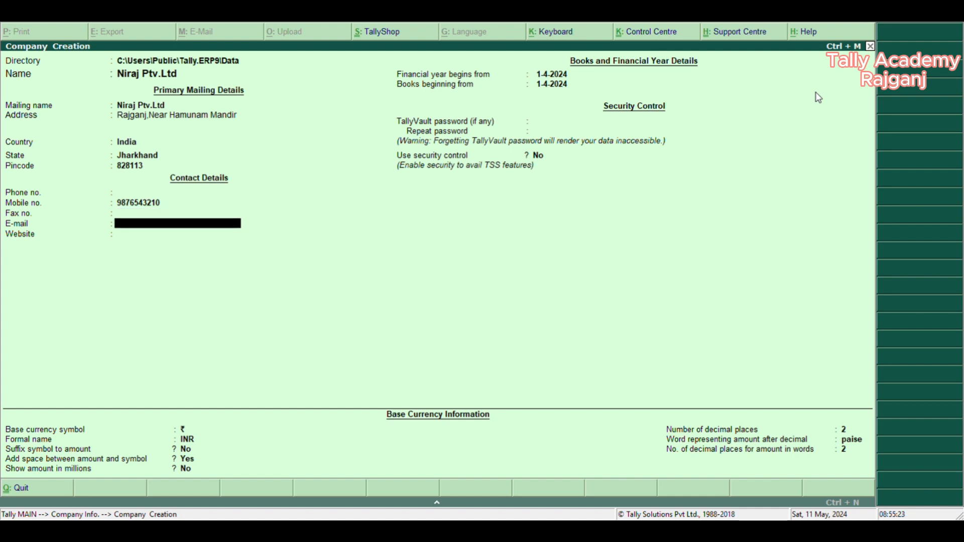
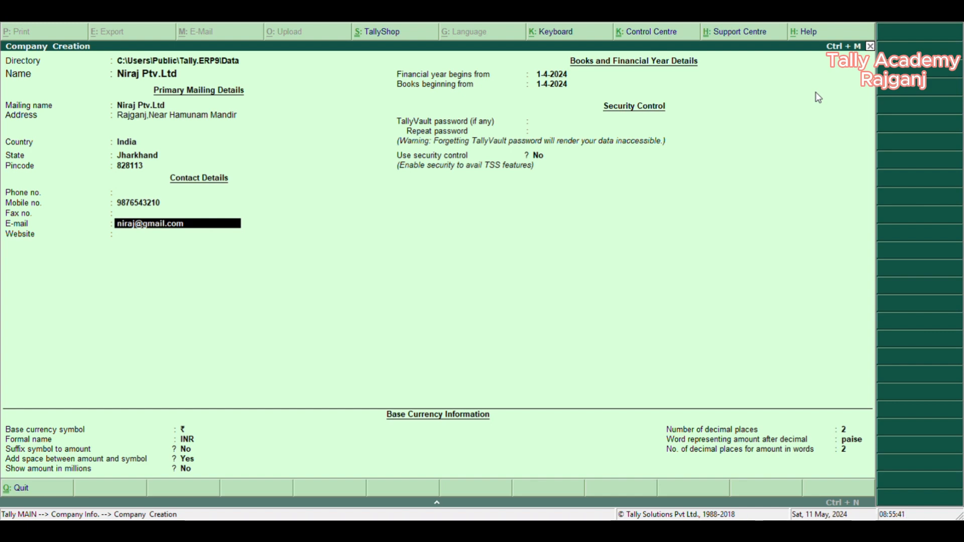
key(Return)
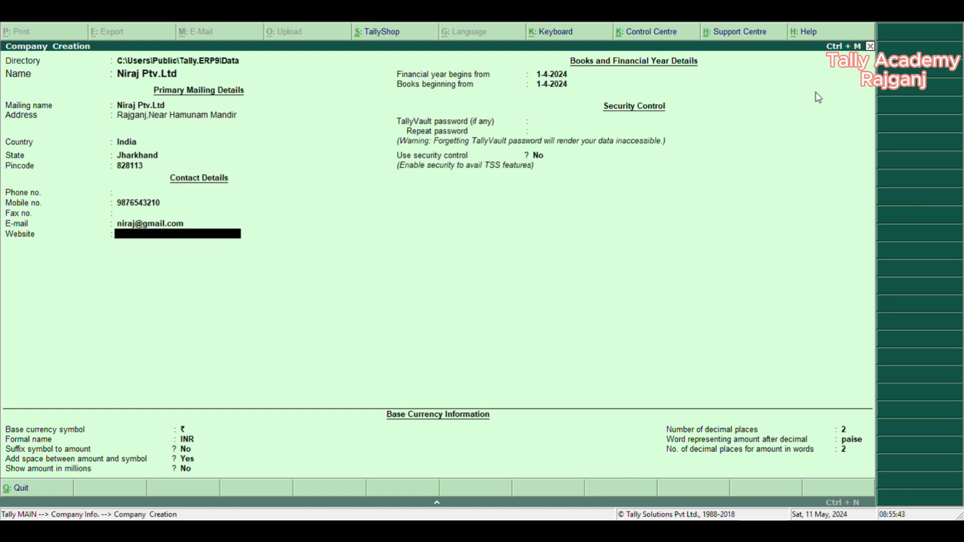
text(www.niraj.in)
key(Return)
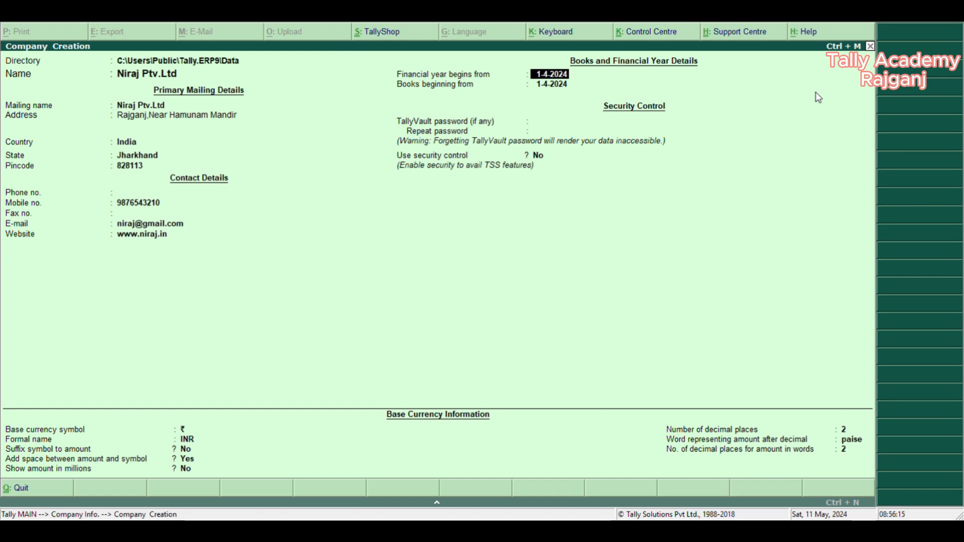
- Set the company's financial year and its books to begin from 01/04/2021
text(01/04/2021)
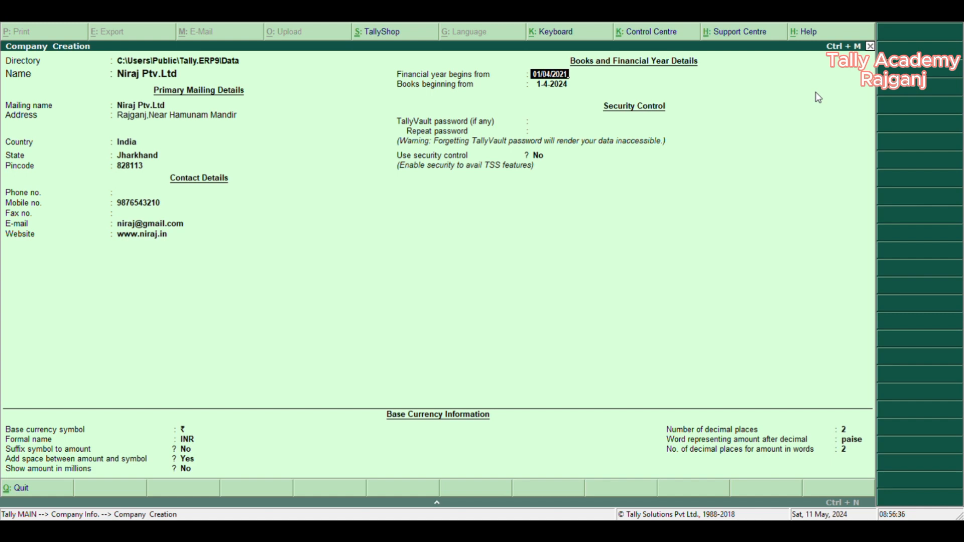
key(Return)
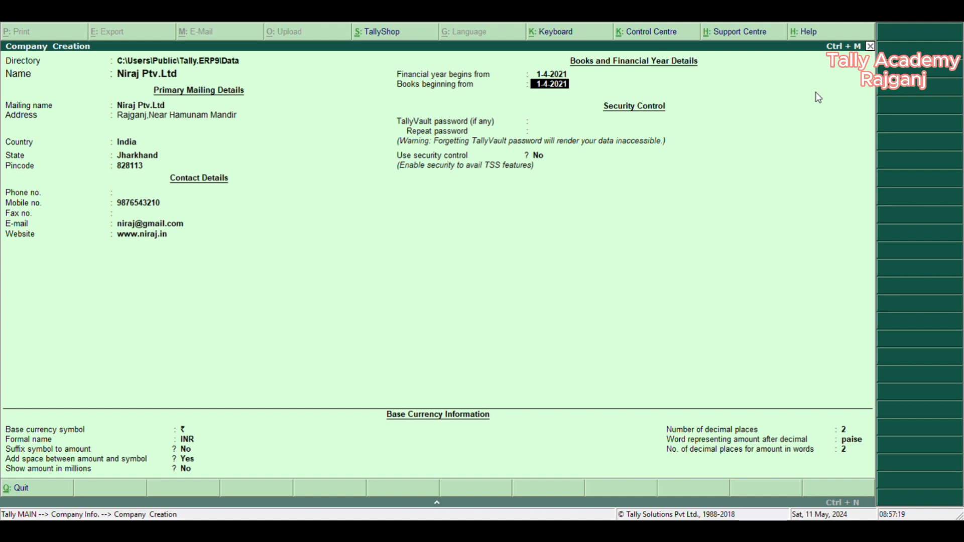
key(Return)
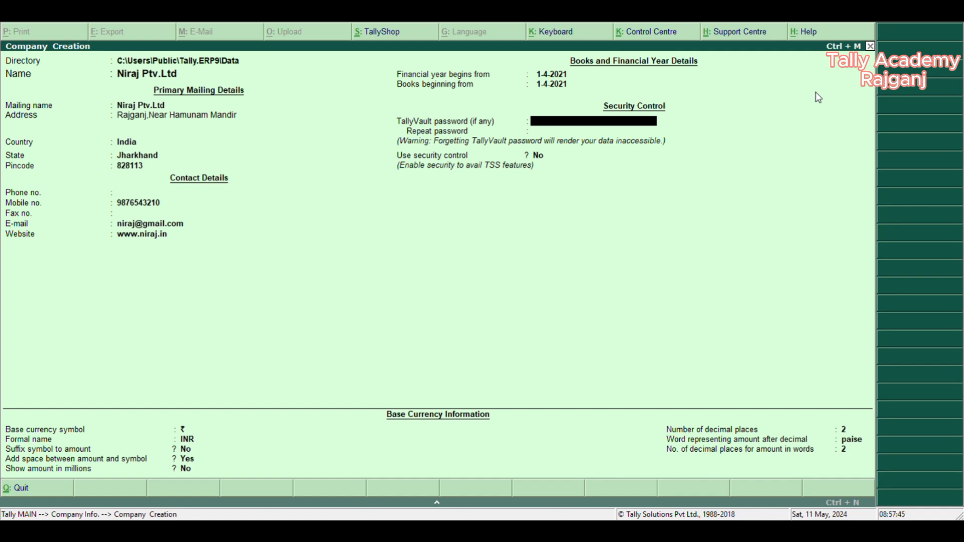
- Leave the TallyVault password blank, and try enabling security control before setting it back to No
key(Return)
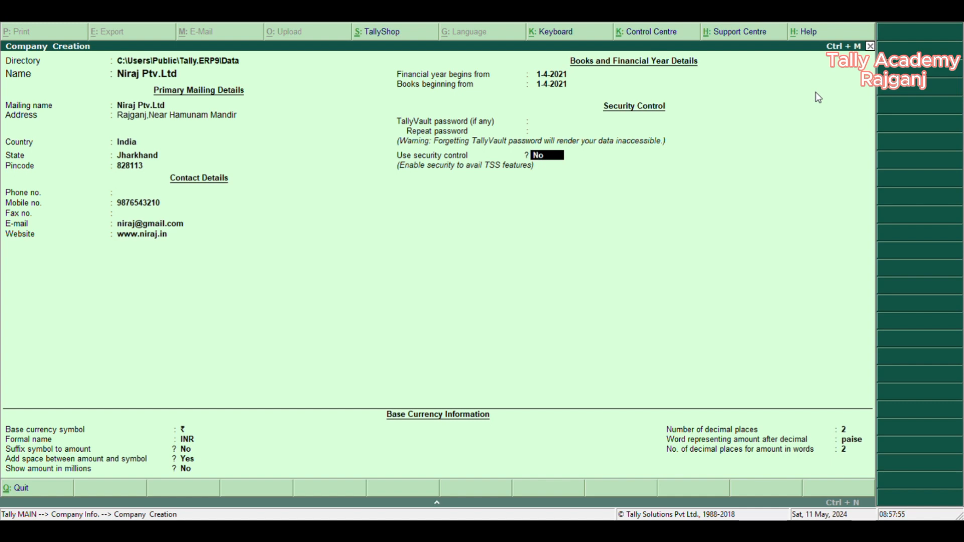
key(y)
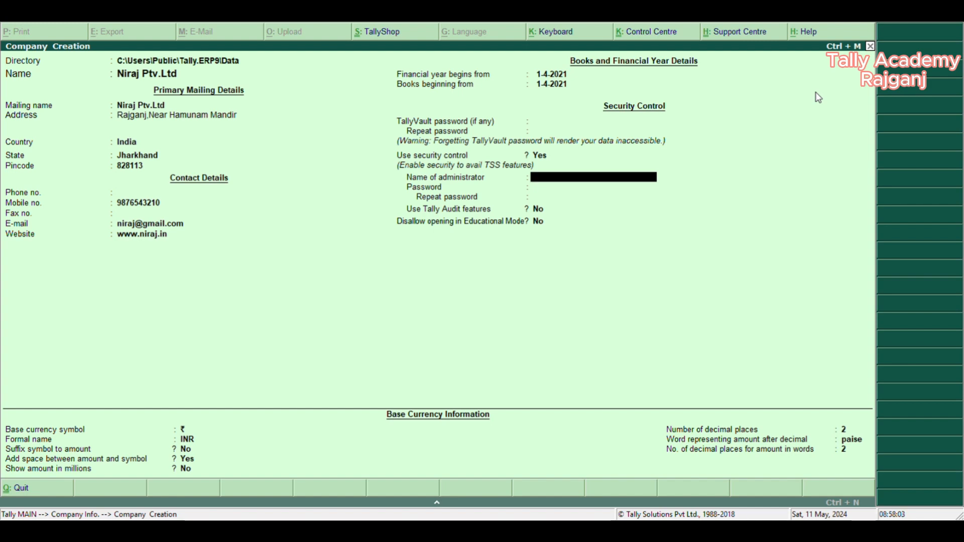
key(BackSpace)
text(n)
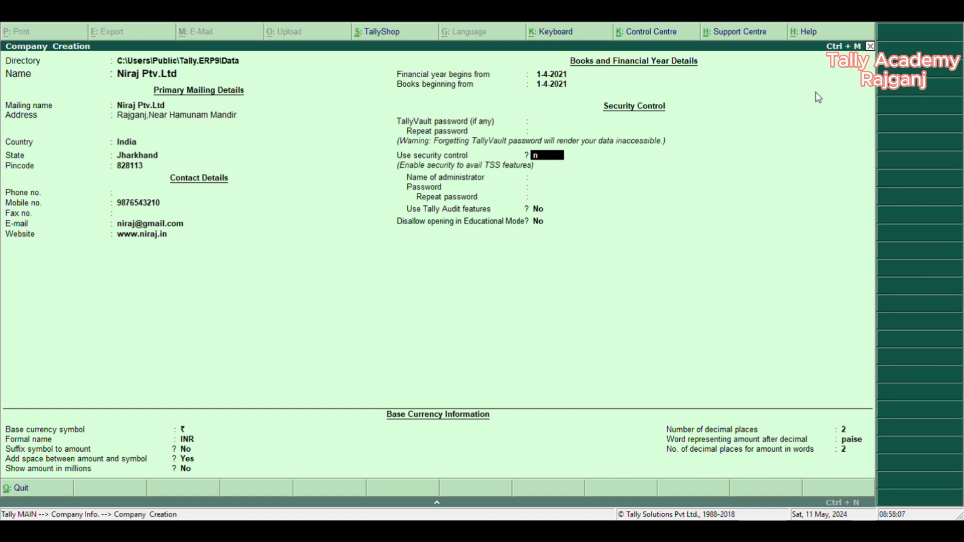
key(Return)
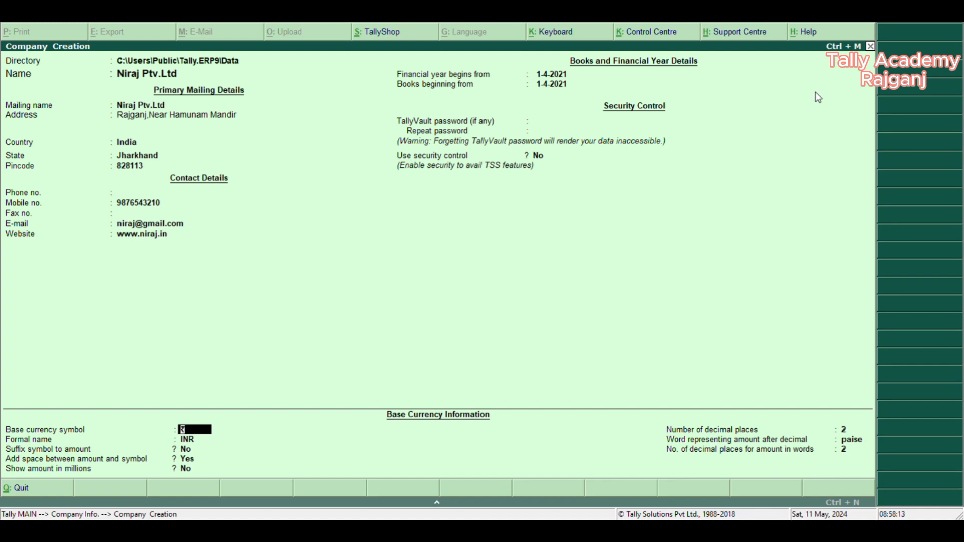
- Keep the base currency as ₹ (INR) with no suffixed symbol, a space between amount and symbol, and amounts not shown in millions
key(Return)
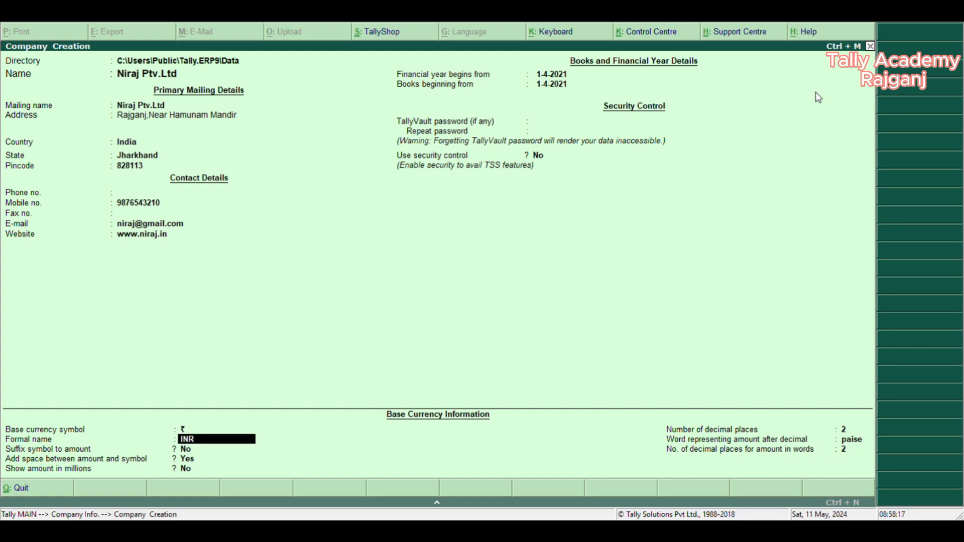
key(Return)
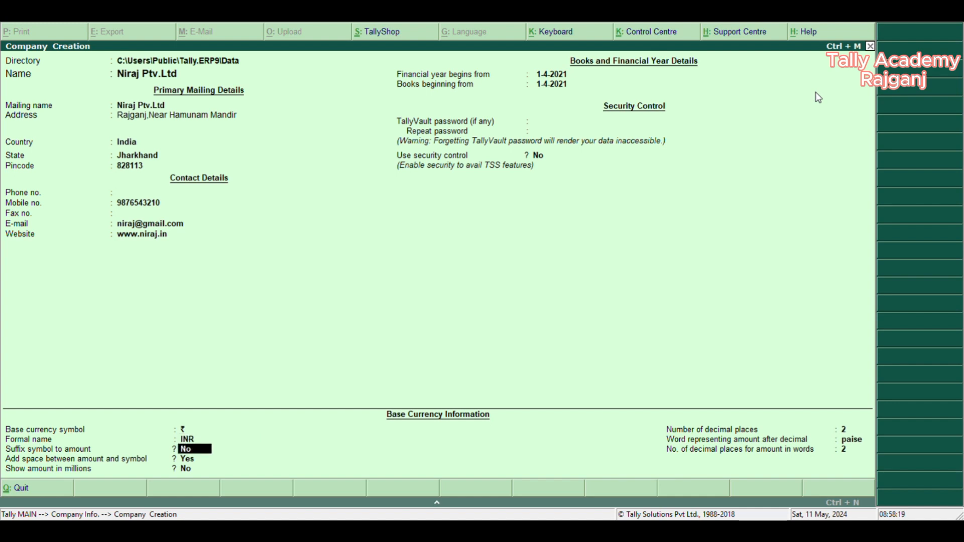
key(Return)
key(Return)
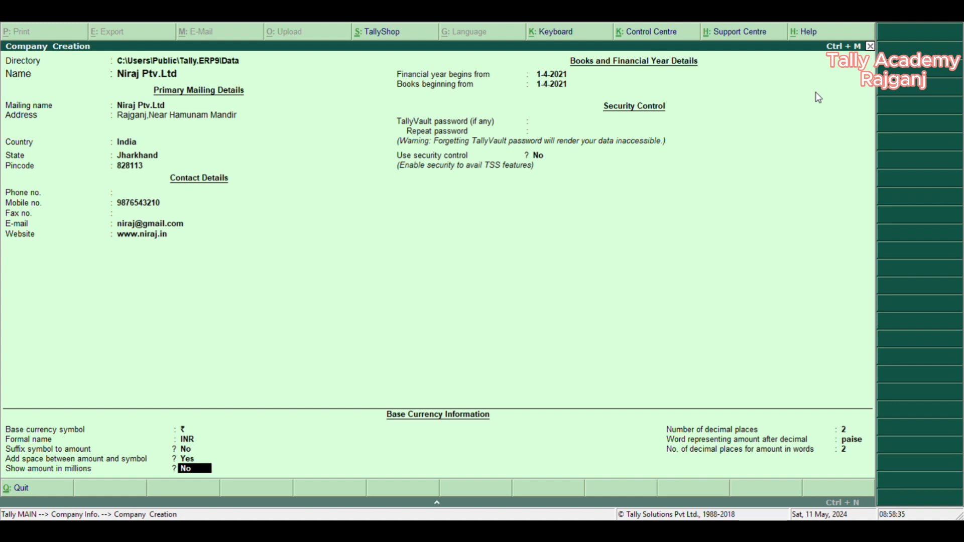
key(Return)
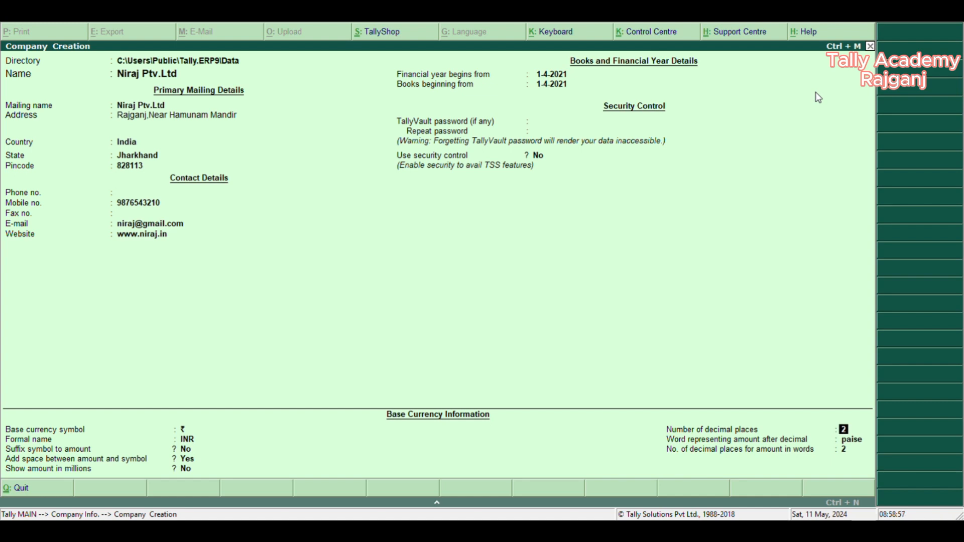
- Try 0 for the currency's number of decimal places and for the decimal places of amounts in words
key(Return)
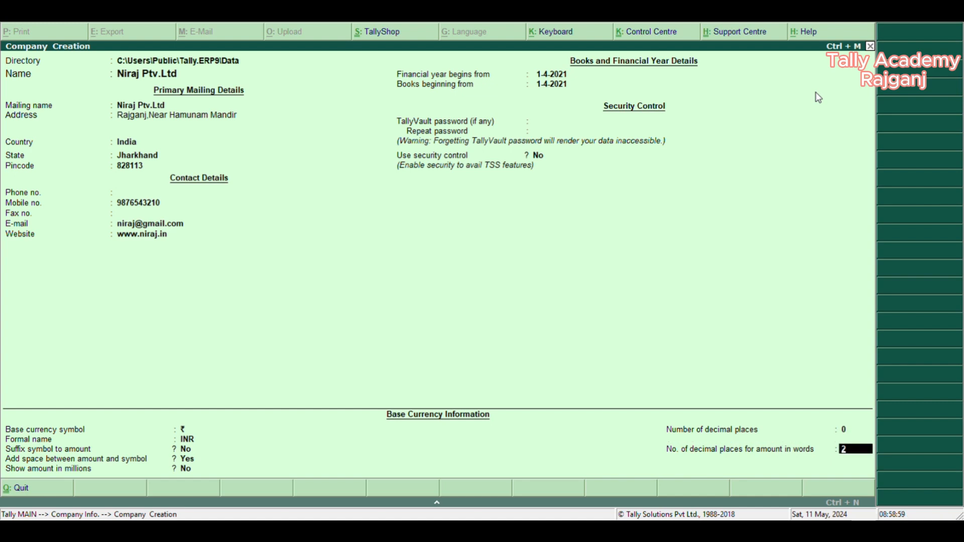
text(0)
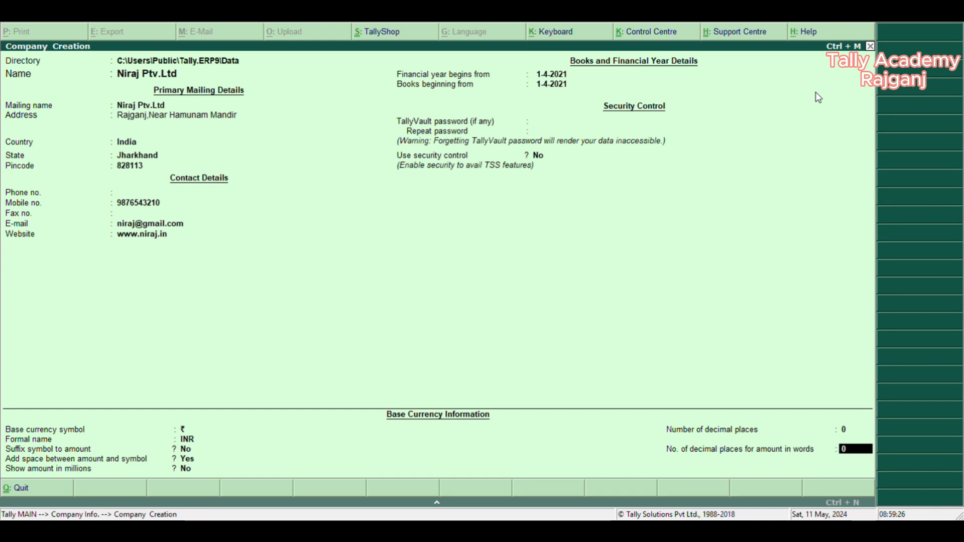
- Restore both decimal place settings to 2, keeping paise as the decimal word, and decline to accept the company details
key(Up)
text(2)
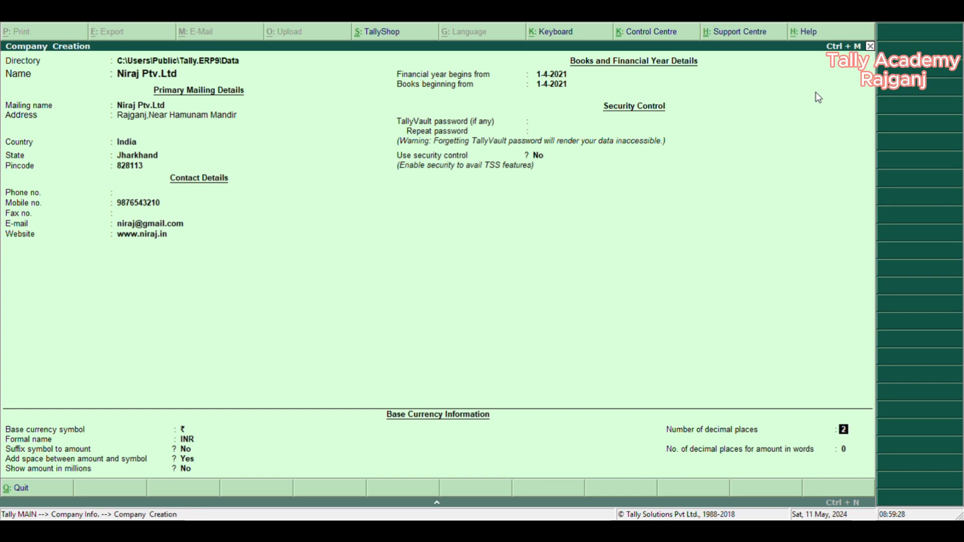
key(Return)
key(Return)
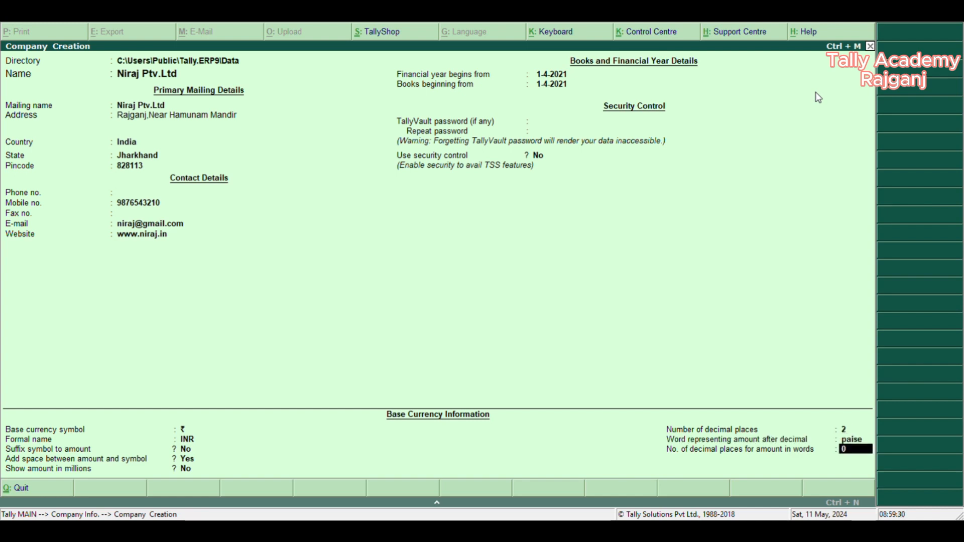
text(2)
key(Return)
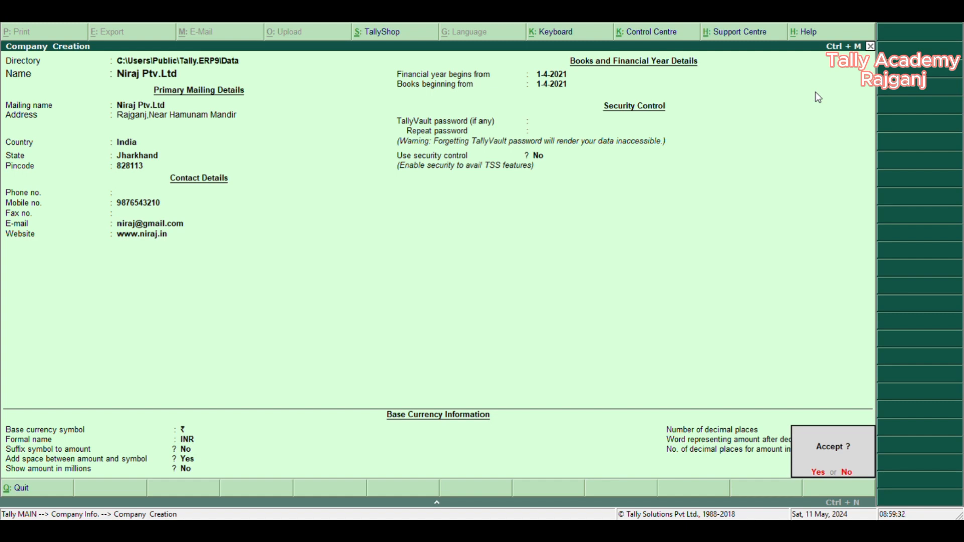
key(n)
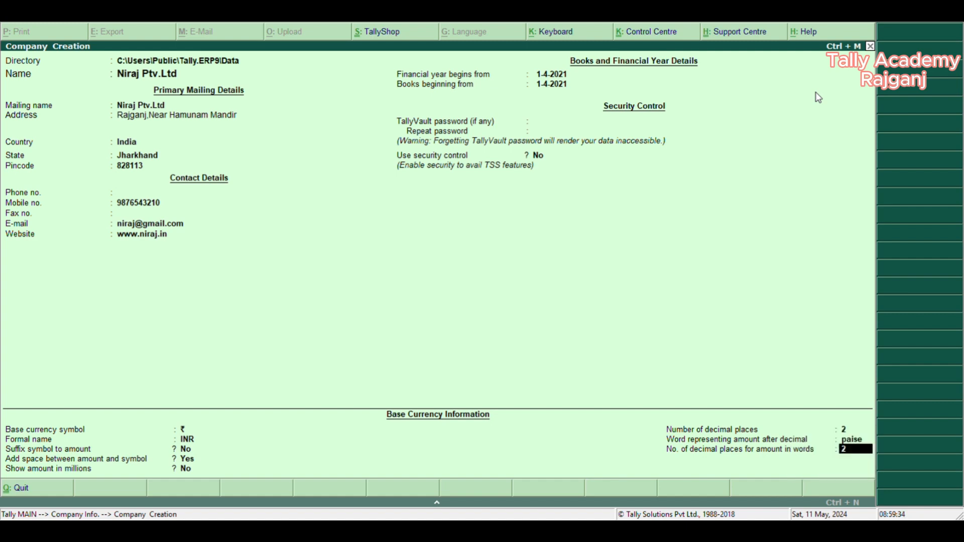
- Set the number of decimal places and the decimal places for amounts in words to 0, and accept the company creation
key(Up)
key(Up)
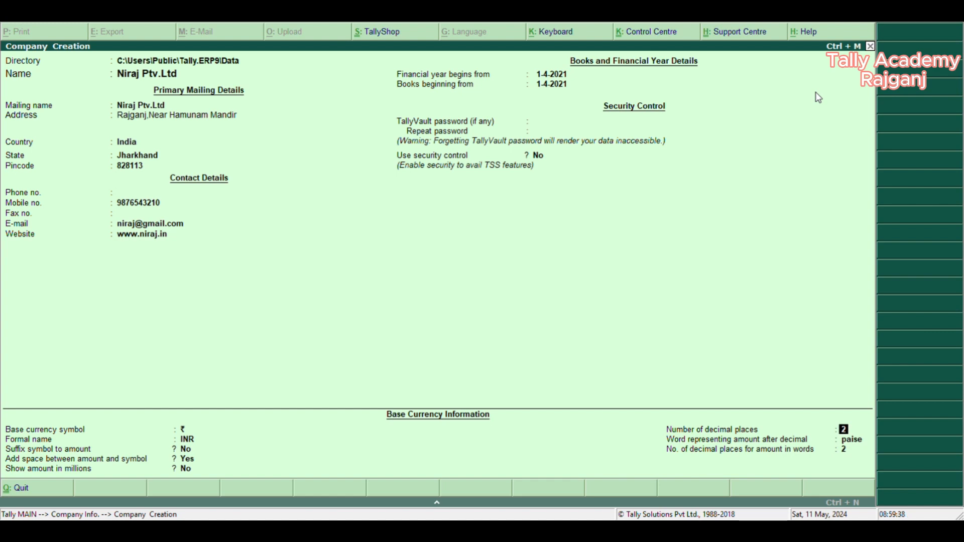
text(0)
key(Return)
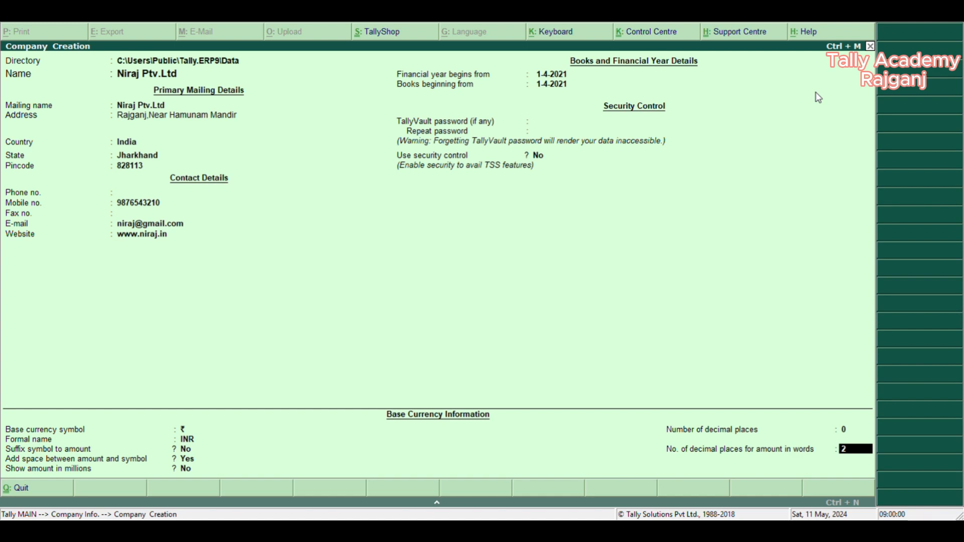
text(0)
key(Return)
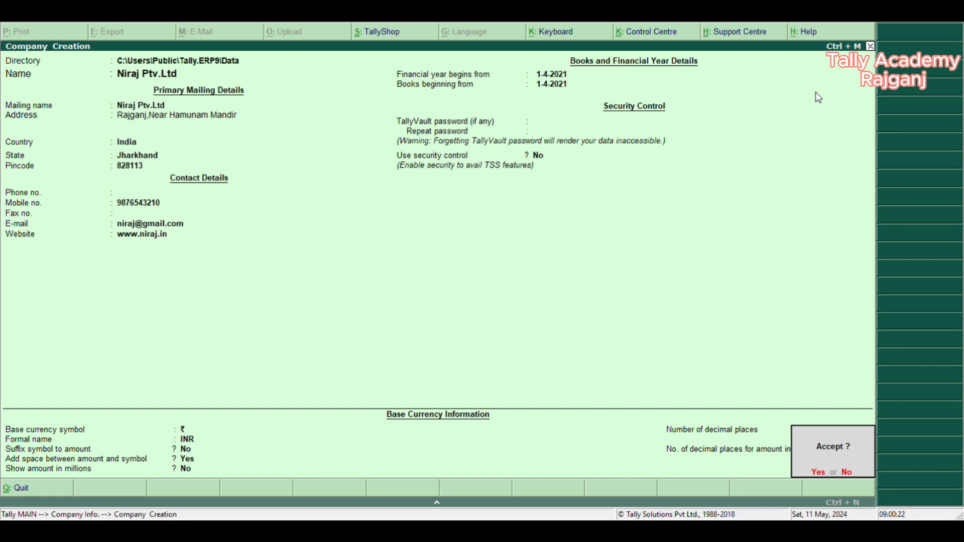
key(Return)
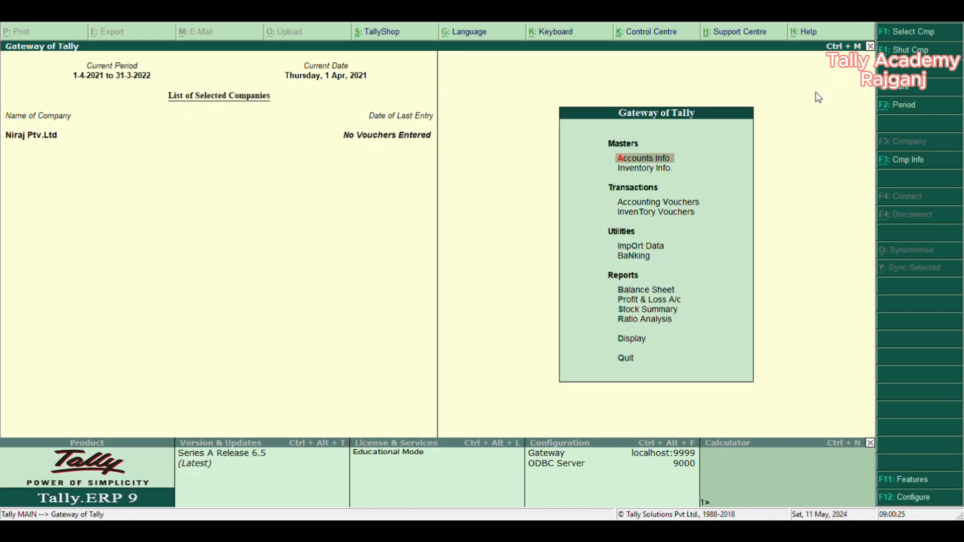